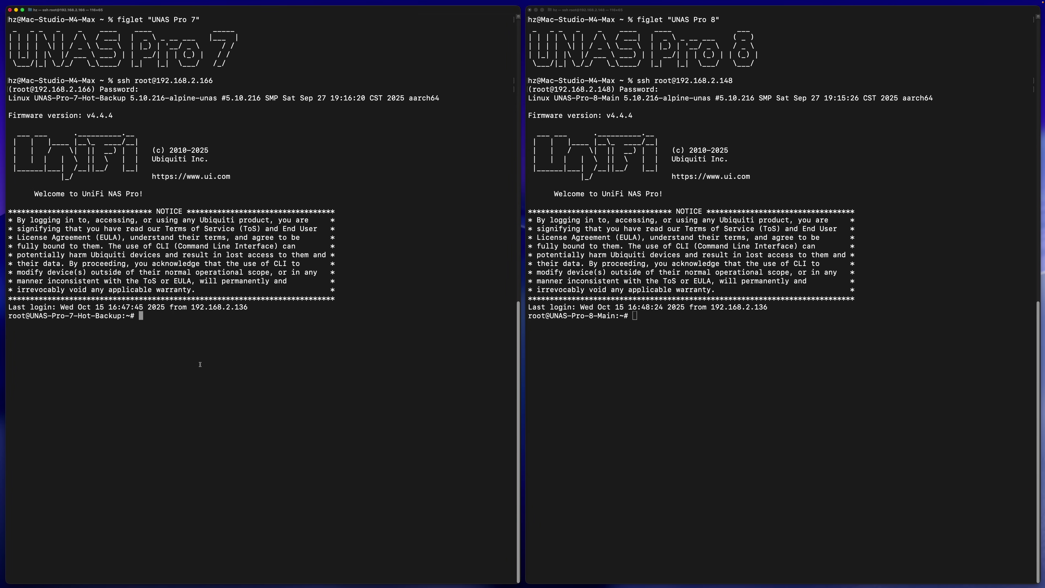
Run lscpu on the UNAS Pro 7 and UNAS Pro 8 sessions, showing 4 Cortex-A57 cores each.
type("lscpu")
key("Return")
key("super+grave")
type("lscpu")
key("Return")
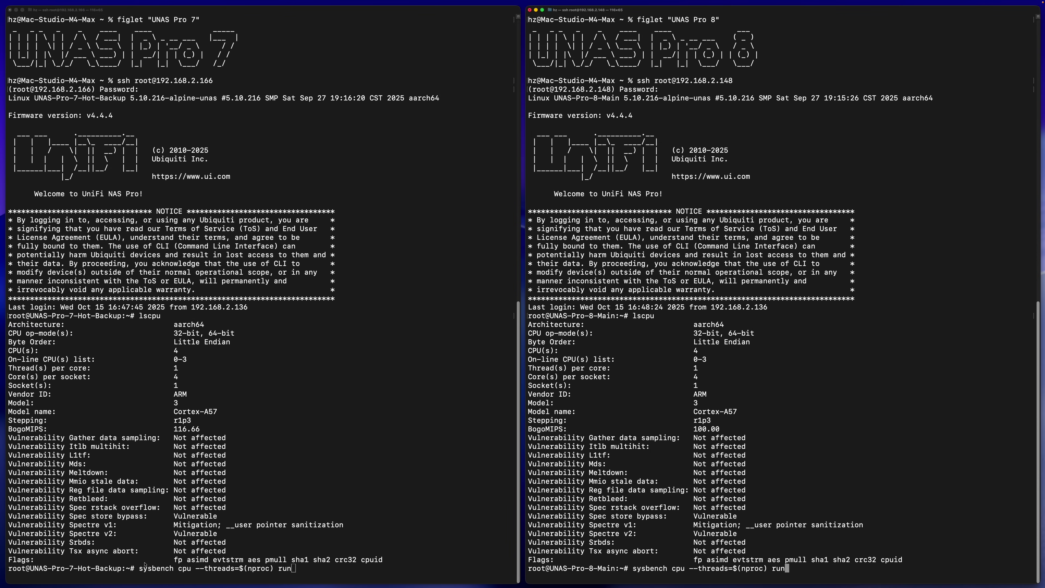
Focus the UNAS Pro 7 session and highlight the 'cpu' test name in the sysbench command.
left_click(141, 571)
double_click(182, 568)
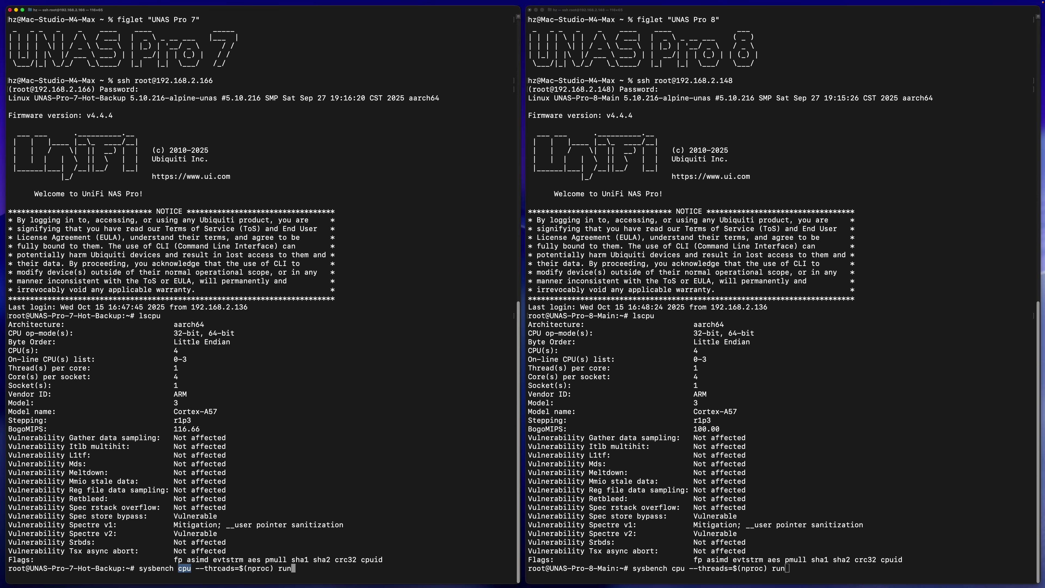
left_click(300, 568)
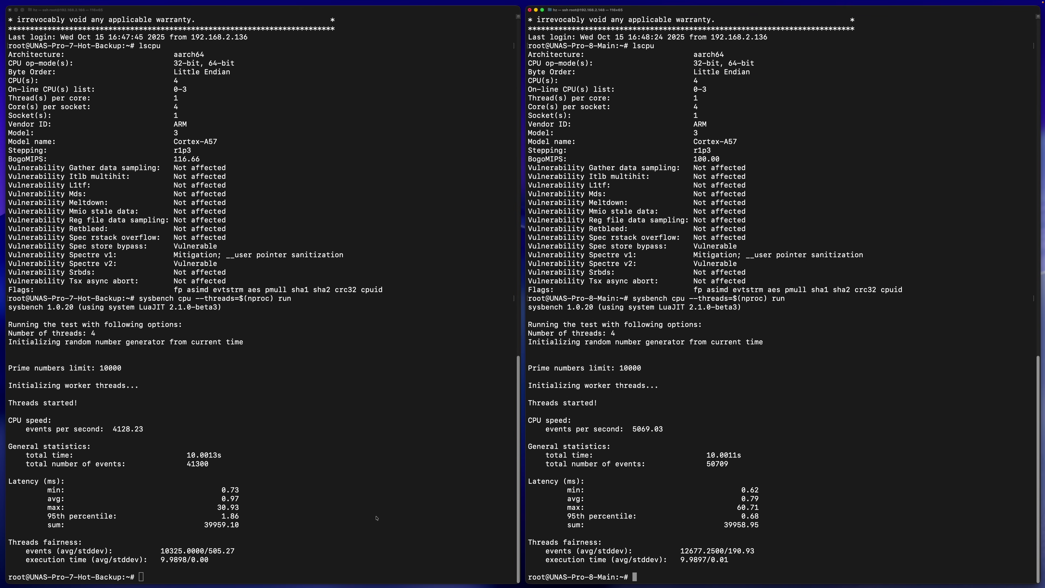
left_click(376, 494)
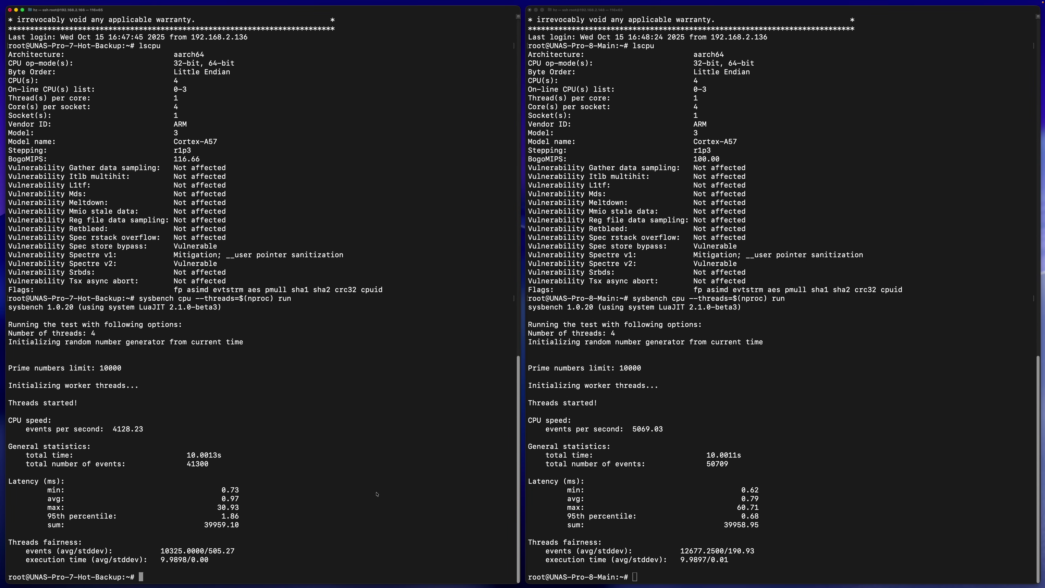
Run 'cat /proc/meminfo' on both units: MemTotal 8272256 kB versus 16639296 kB.
type("cat /proc/meminfo")
scroll(335, 501, "up", 1)
scroll(335, 501, "down", 1)
key("Return")
left_click(723, 511)
type("cat /proc/meminfo")
key("Return")
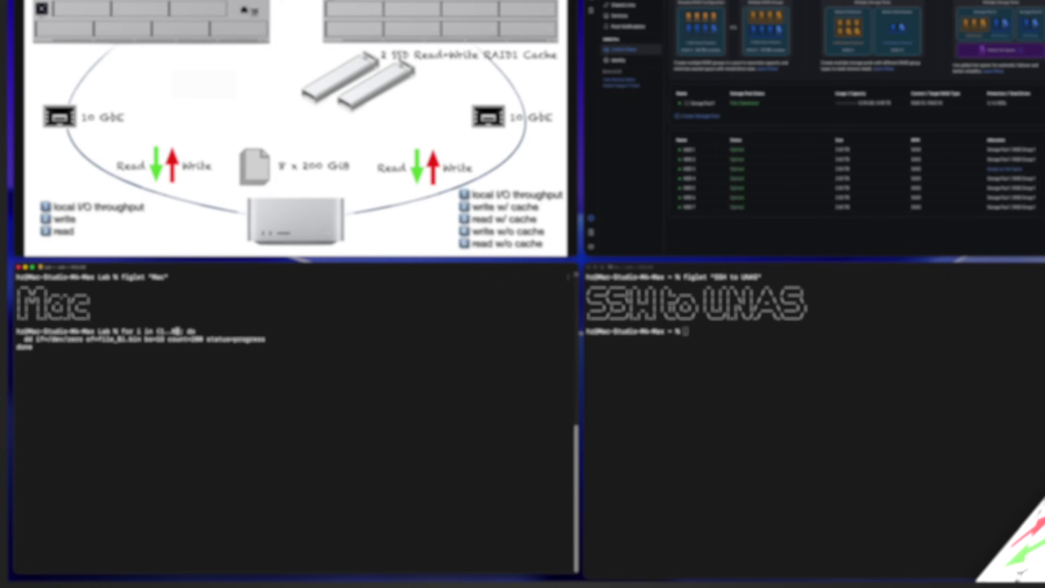
Run the dd loop creating eight 200 GiB test files, then list them with 'ls -al'.
key("Right")
key("Right")
key("Right")
key("Right")
key("Right")
key("Right")
key("Right")
key("Right")
key("Right")
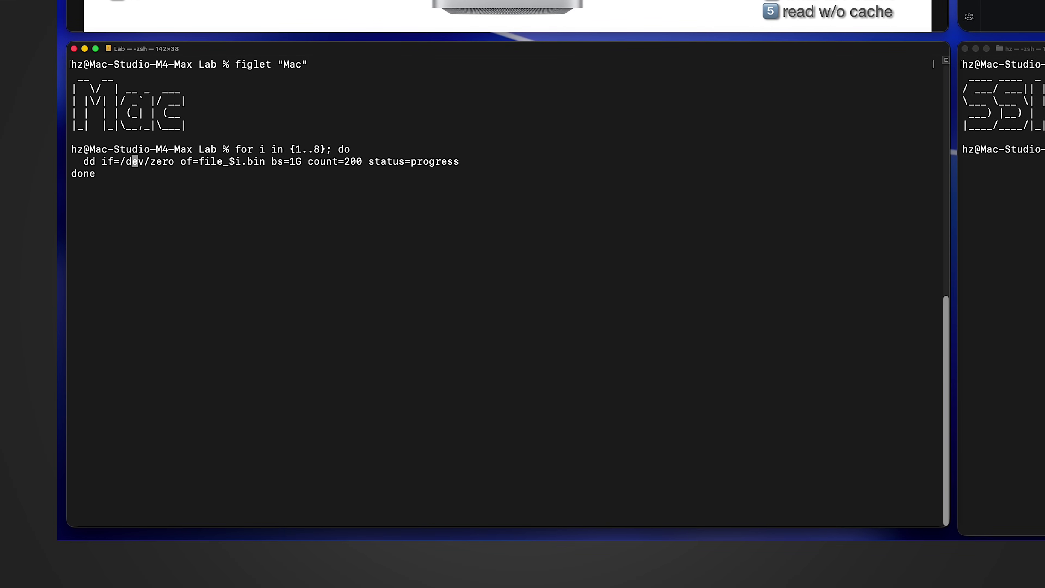
key("Right")
key("Right")
key("Right")
key("Right")
key("Right")
key("Right")
key("Right")
key("Right")
key("Right")
key("Right")
key("Right")
key("Right")
key("Right")
key("Right")
key("Right")
key("Right")
key("Right")
key("Right")
key("Right")
key("Right")
key("Right")
key("Right")
key("Down")
key("Return")
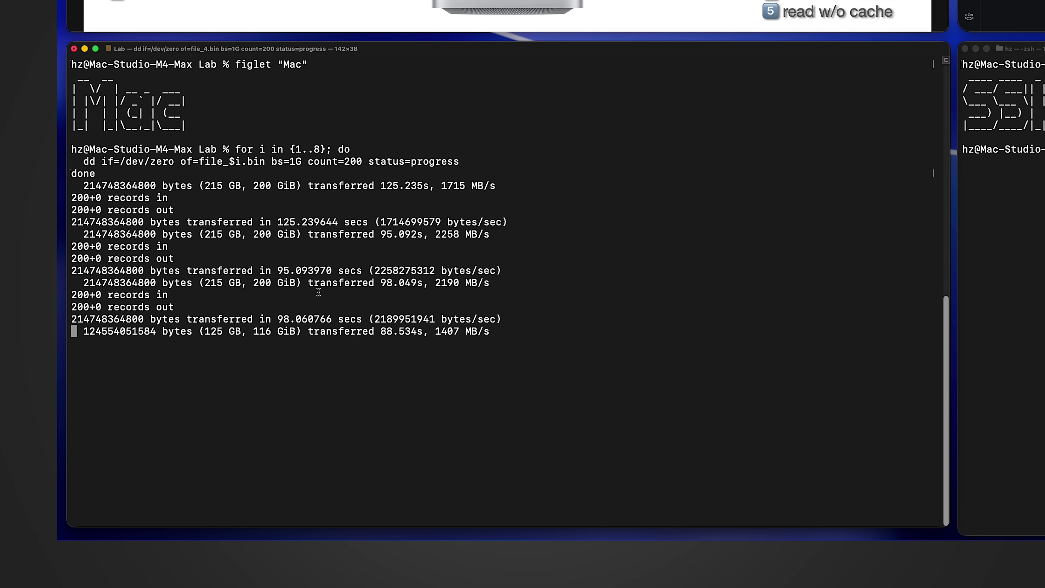
type("ls -al")
key("Return")
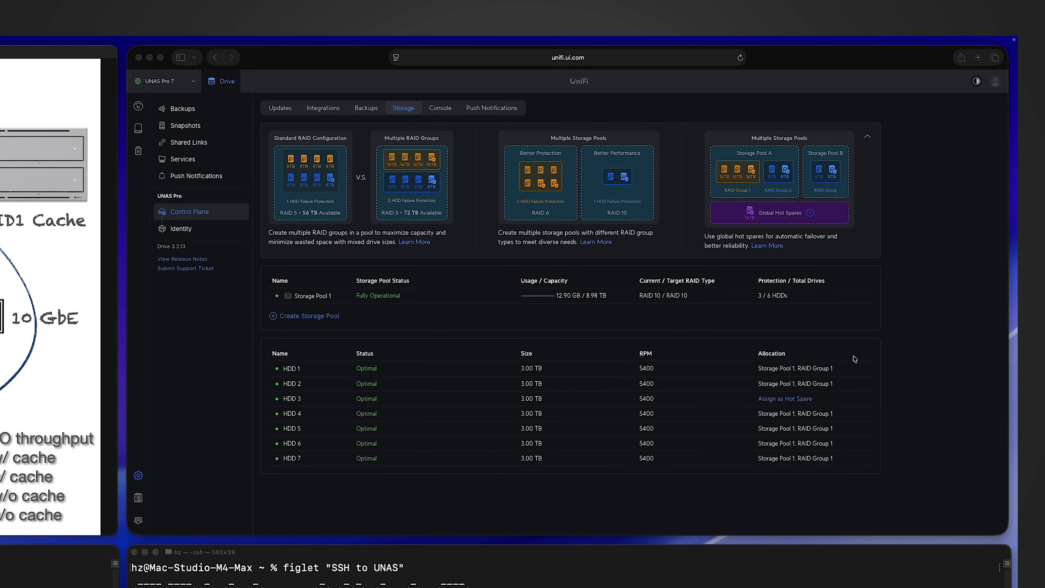
Bring the UniFi Drive Storage page for the UNAS Pro 7 to the front.
left_click(950, 275)
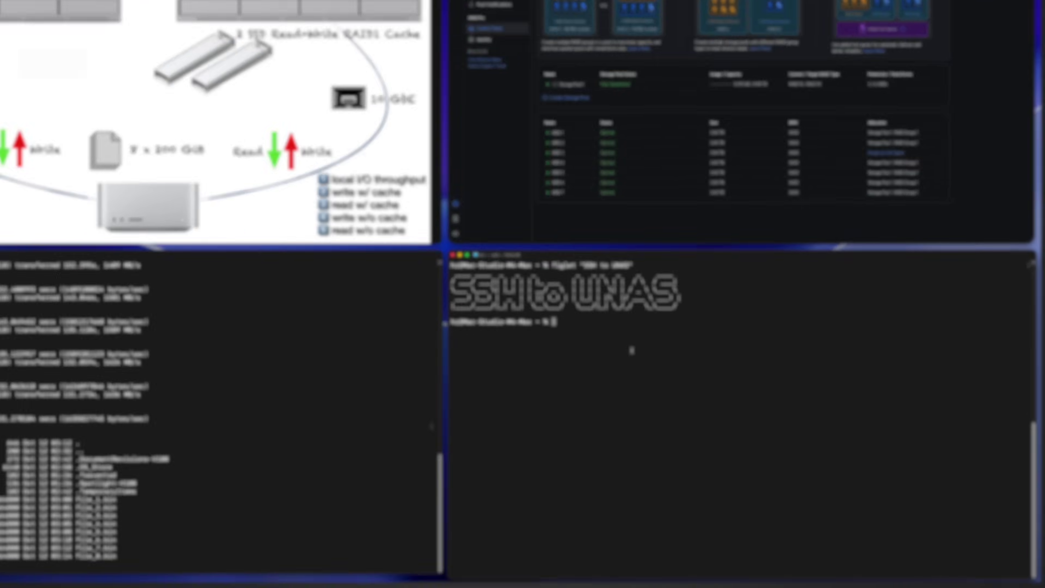
SSH as root into the UNAS Pro 7 and change to the homes volume.
key("Up")
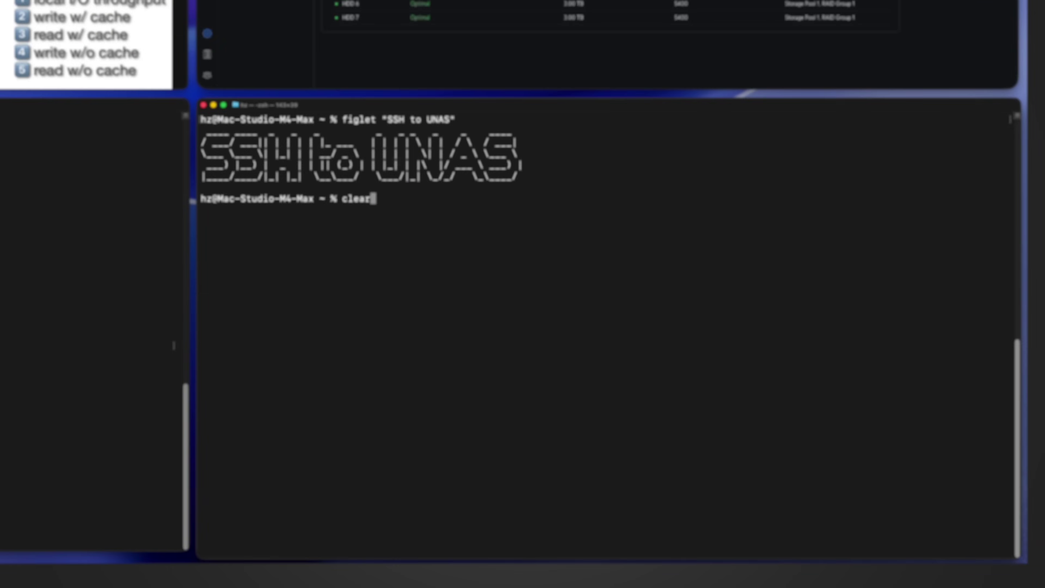
key("Up")
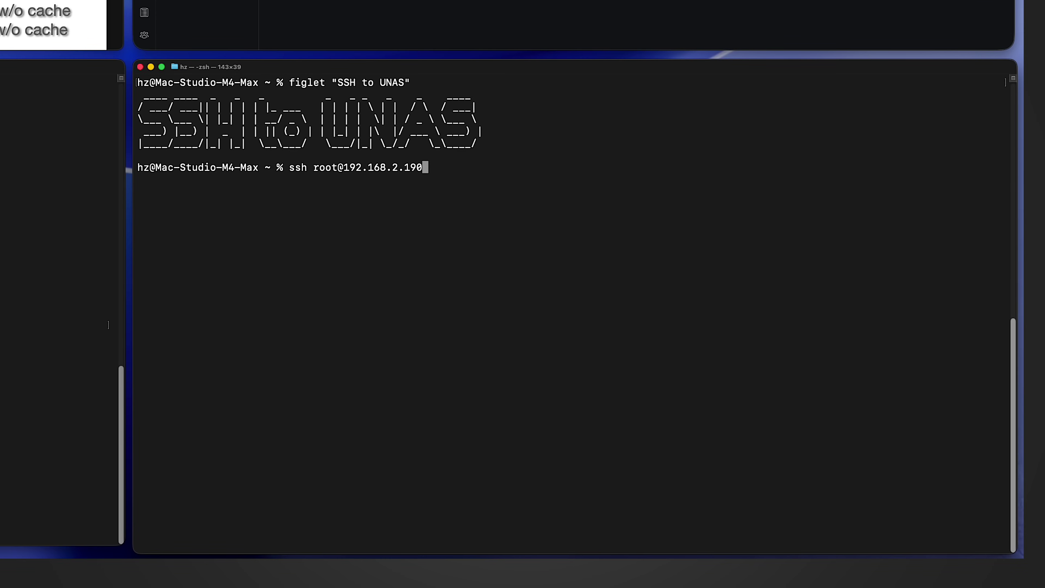
key("Return")
type("cd /volume/9cf9d3ee-d0ea-4f95-be26-a2879a3e5002/.srv/.unifi-drive/homes")
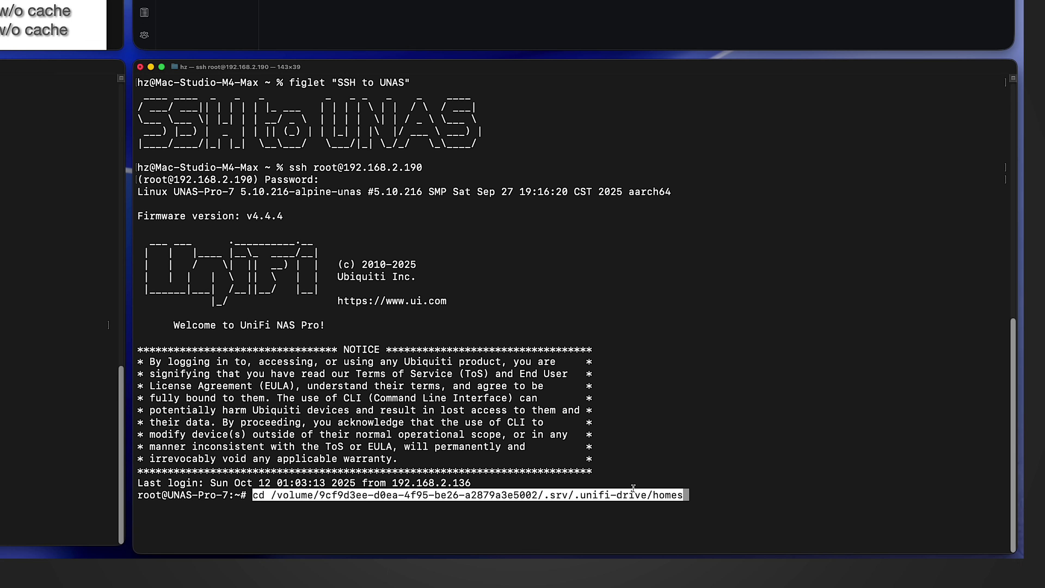
key("Return")
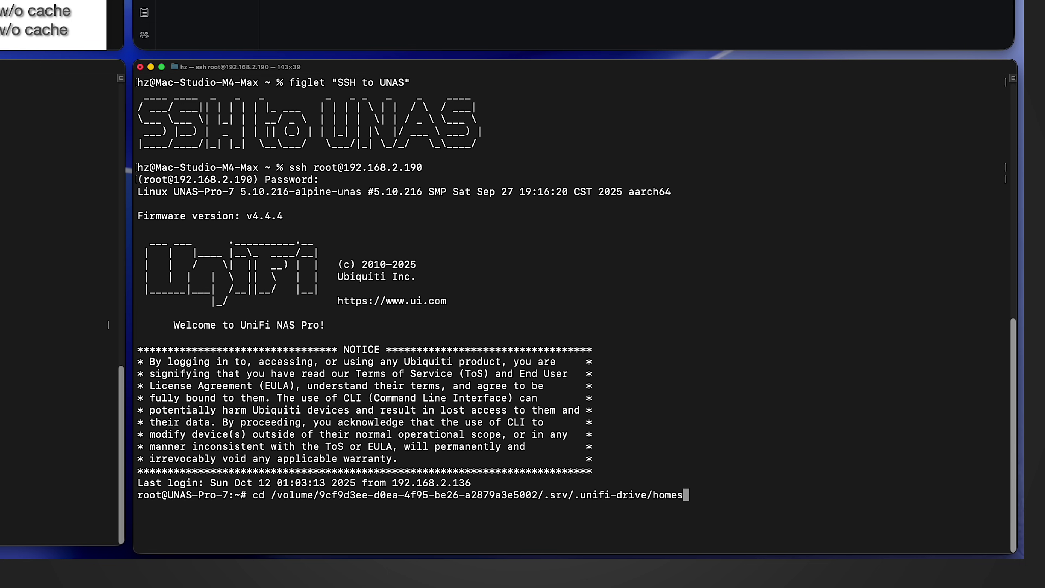
Run 10 GiB direct dd write and read tests: 362 MB/s write, 667 MB/s read.
type("dd if=/dev/zero of=testfile bs=1G count=10 oflag=direct")
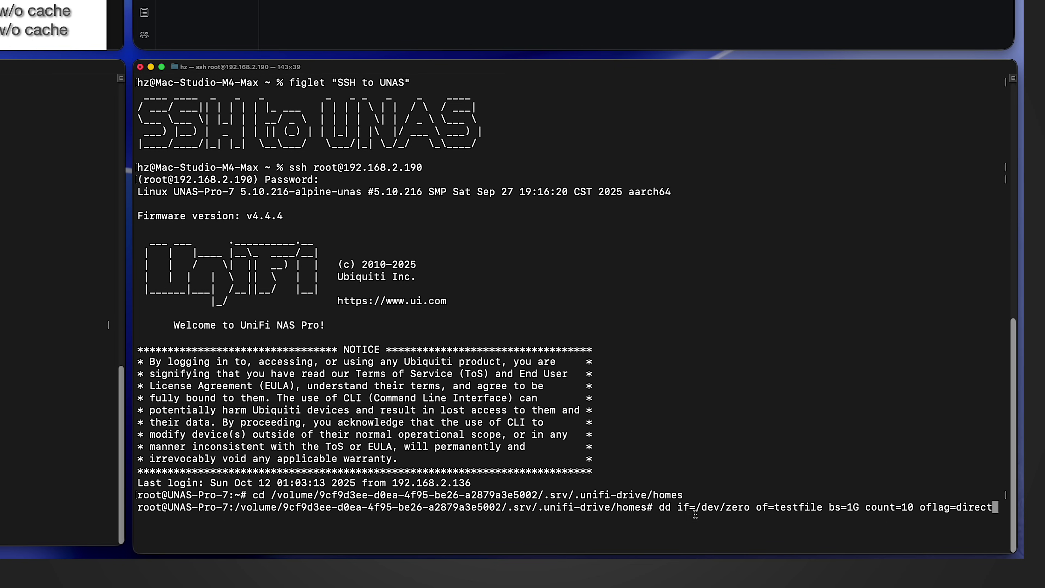
left_click_drag(678, 508, 914, 506)
left_click(951, 505)
key("Return")
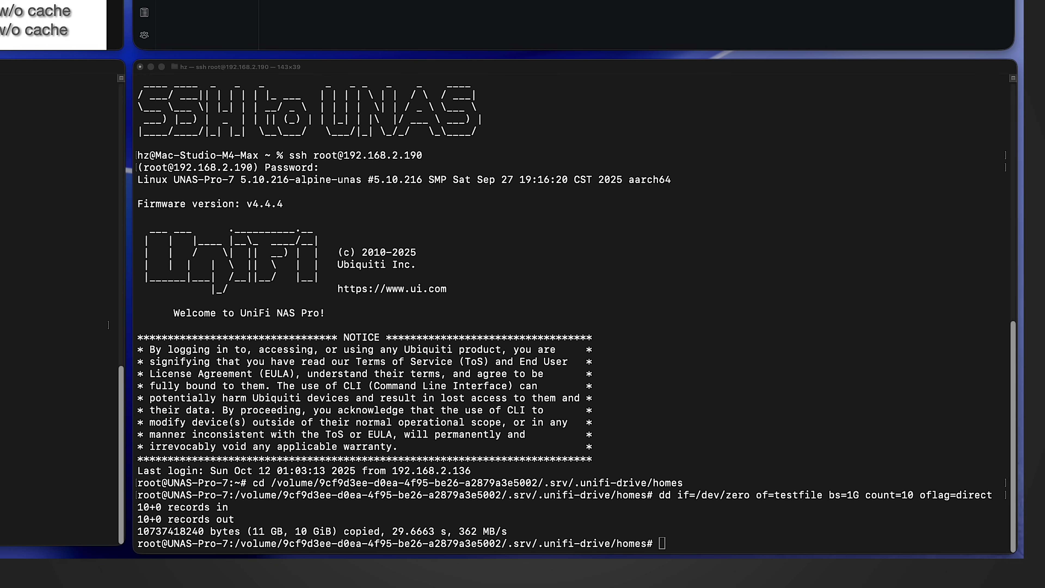
type("dd if=testfile of=/dev/null bs=1G count=10 iflag=direct")
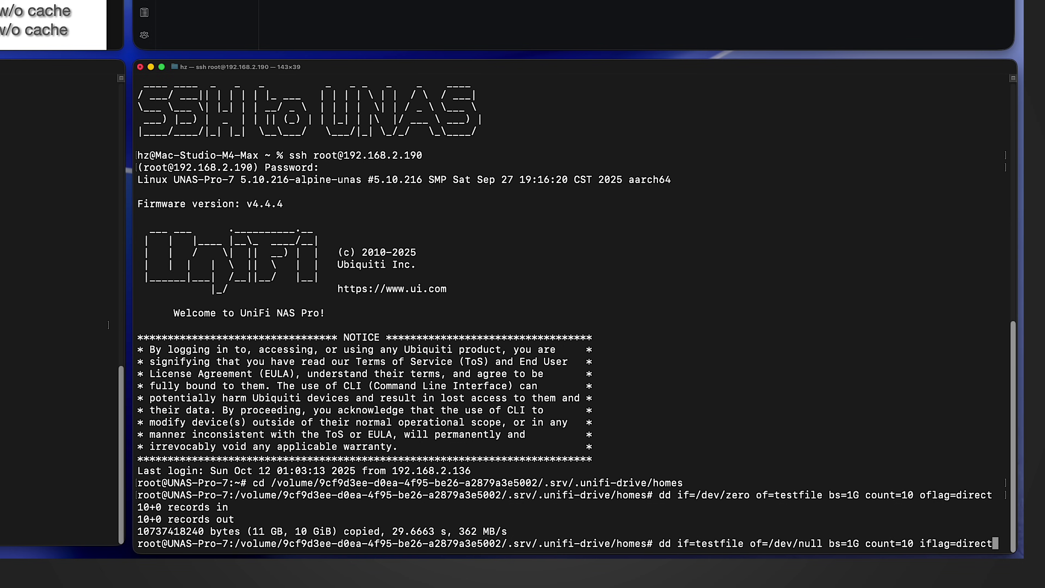
key("Return")
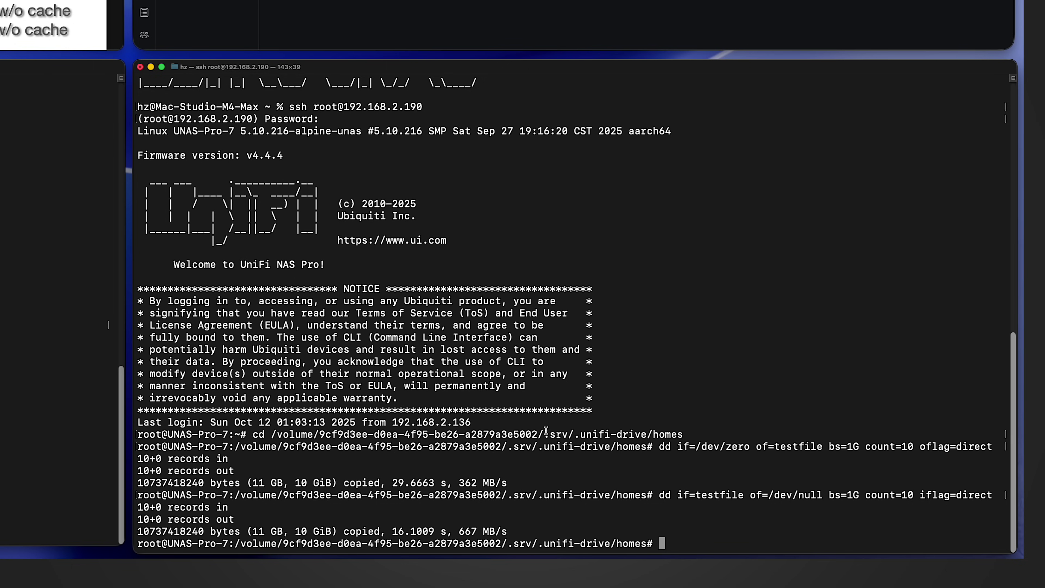
Run the xargs -P8 pv command copying all eight files in parallel to /Volumes/test/tmp/.
left_click_drag(458, 532, 502, 531)
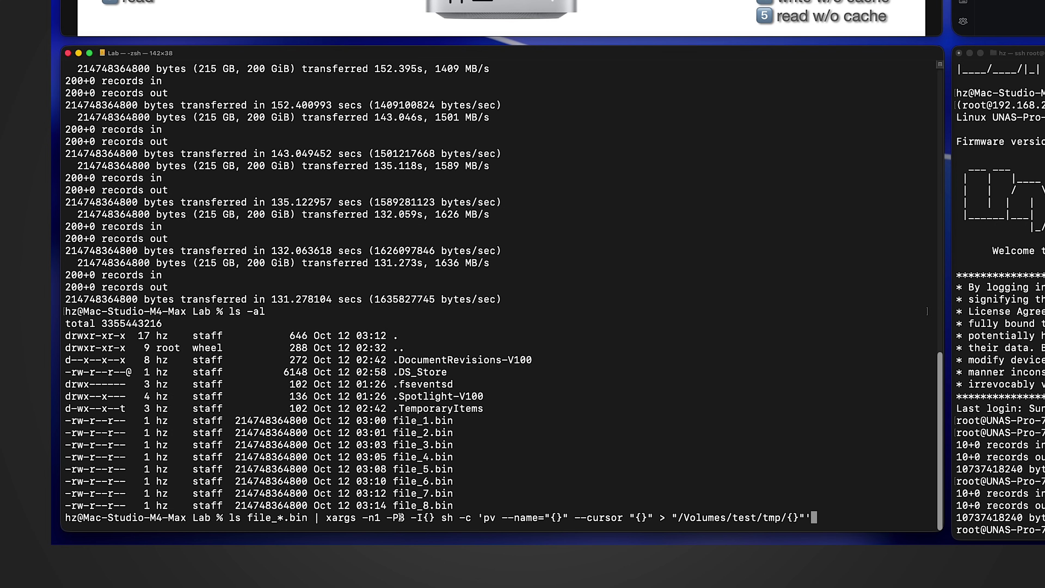
left_click_drag(389, 518, 408, 518)
double_click(494, 518)
left_click_drag(680, 517, 787, 517)
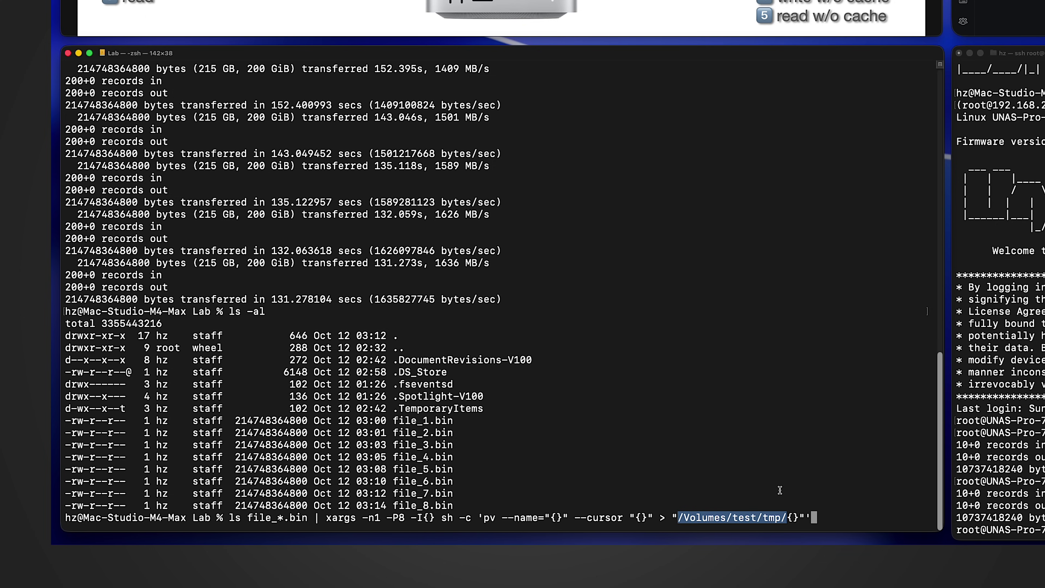
key("Return")
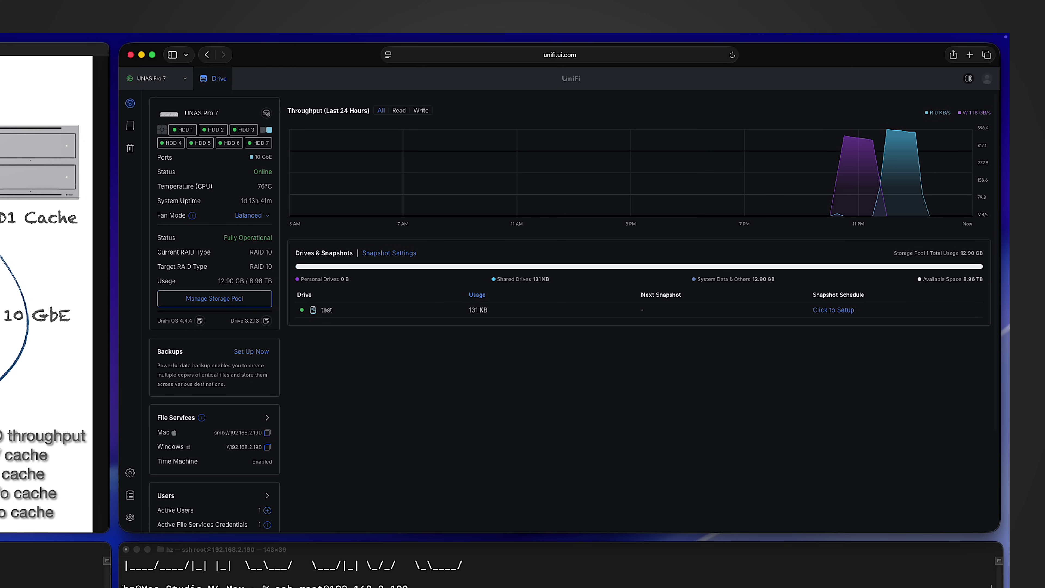
Switch from the UniFi Drive dashboard back to the UNAS Pro 7 SSH terminal.
key("super+Tab")
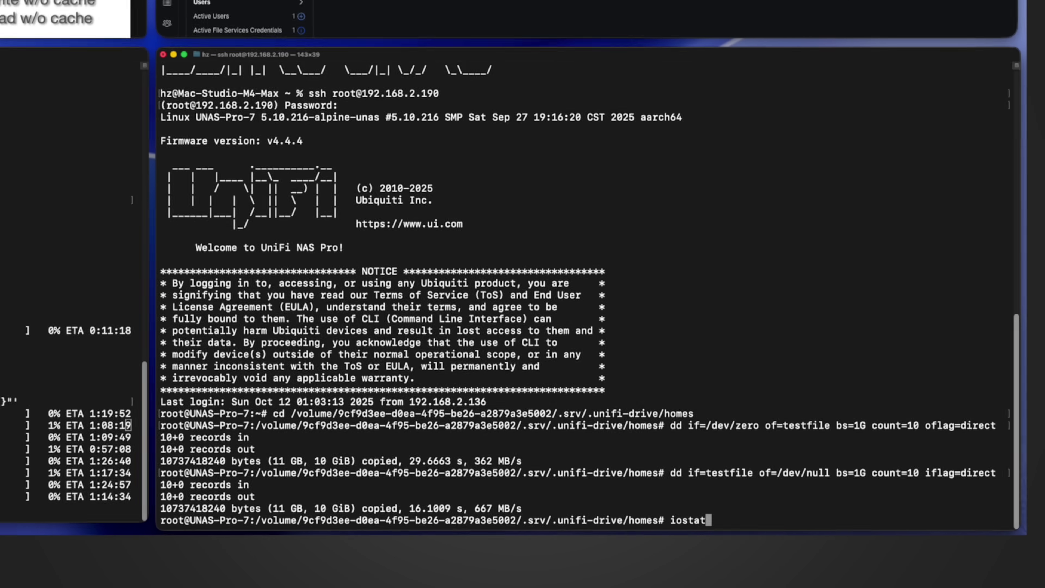
Complete the prompt as 'iostat 1' and run it on the UNAS Pro 7.
type("1")
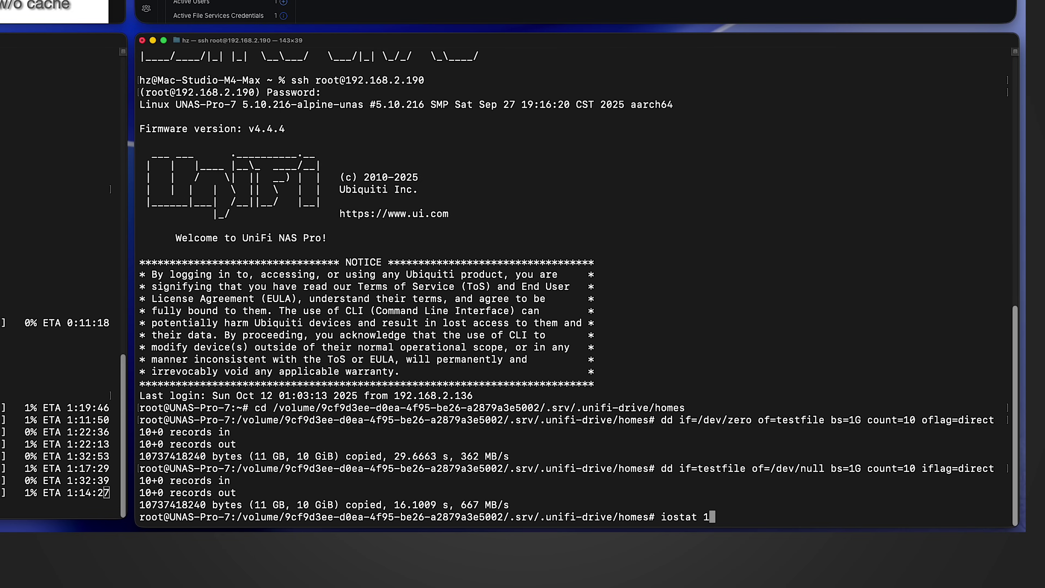
key("Return")
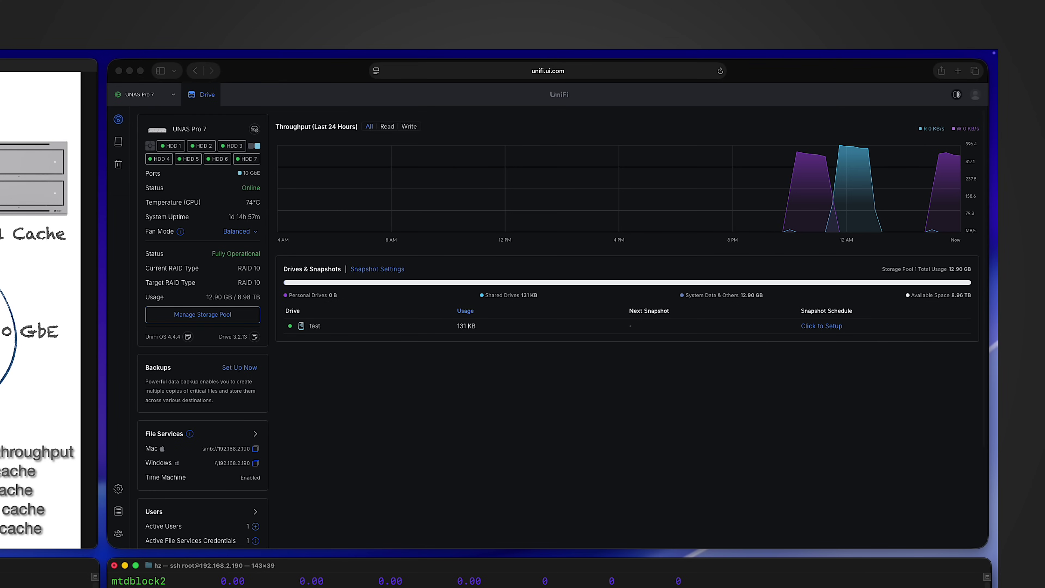
Inspect a point on the UniFi Drive throughput chart, then return to the local Terminal.
left_click(952, 160)
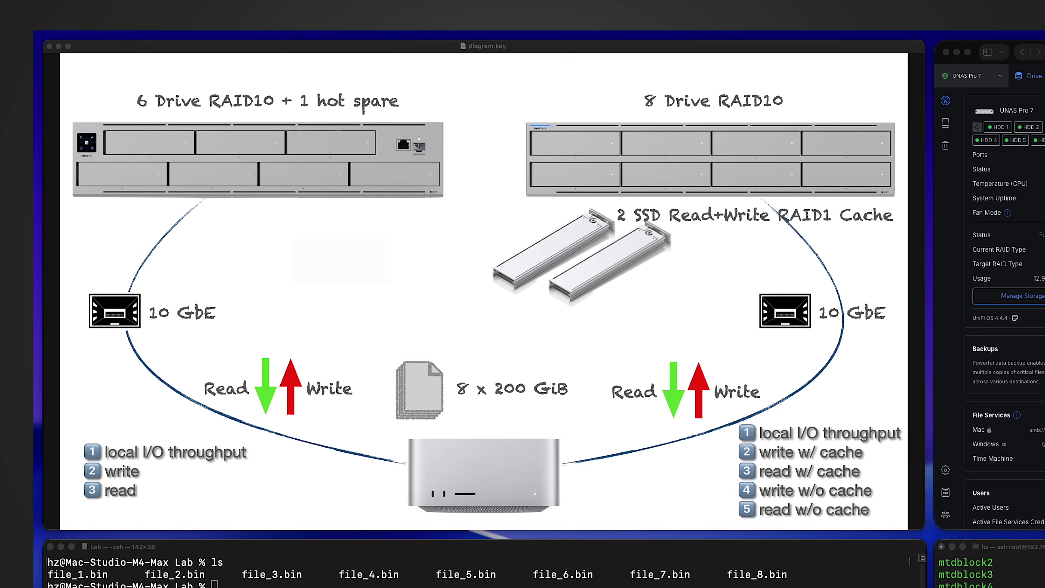
key("super+Tab")
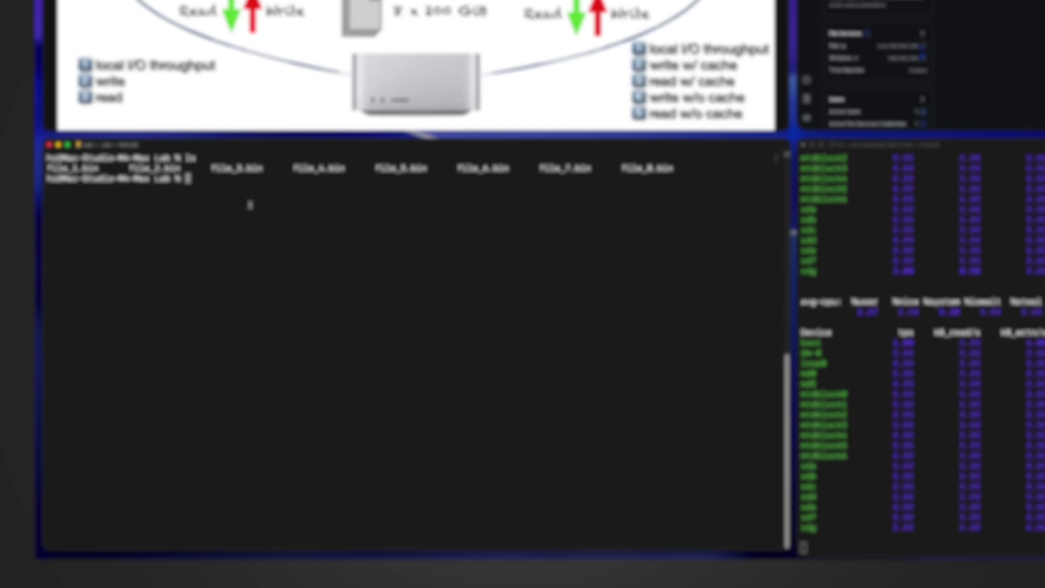
Delete all eight old files in the Lab folder with rm * and confirm.
type("rm *")
key("Return")
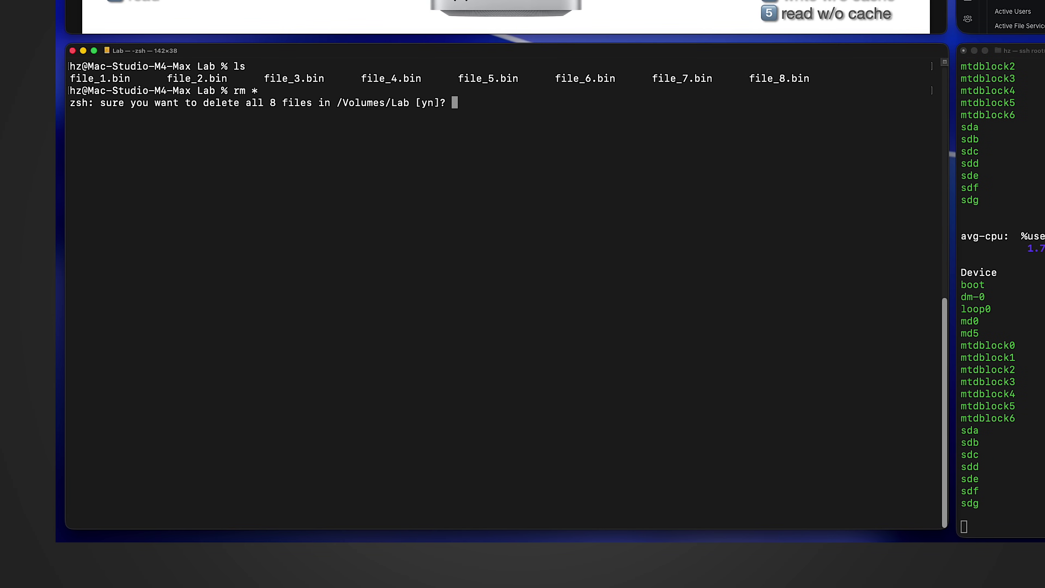
type("y")
key("Return")
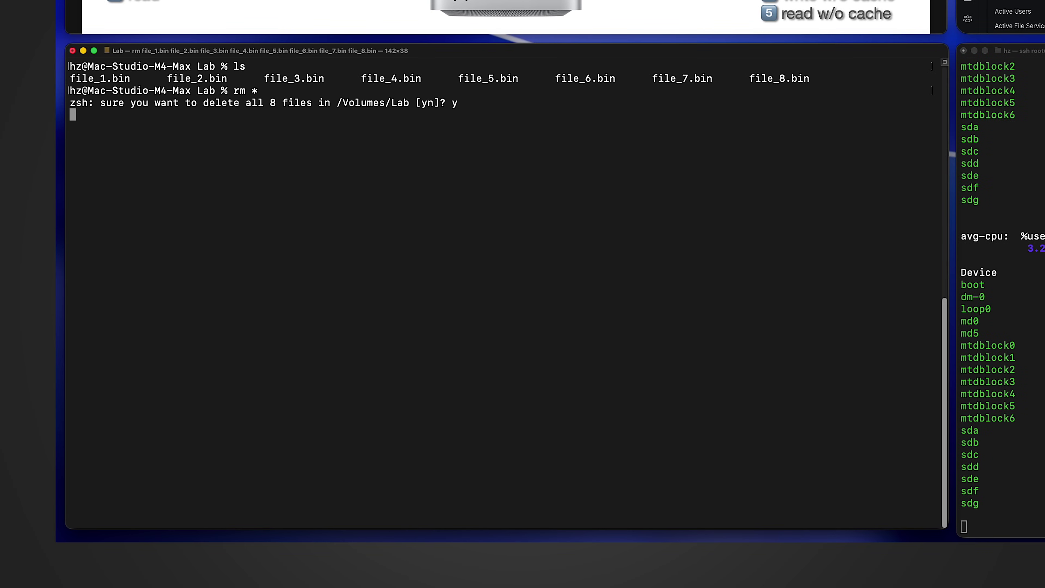
Clear the screen and run the parallel pv copy of the eight test files from /Volumes/test/tmp.
key("super+k")
type("ls /Volumes/test/tmp/file_*.bin | xargs -n1 -P8 -I{} sh -c 'pv --name=\"$(basename \"{}\")\" --cursor \"{}\" > \"./$(basename \"{}\")\"'")
key("Left")
key("Left")
key("Left")
key("Left")
key("Left")
key("Left")
key("Left")
key("Left")
key("Left")
key("Left")
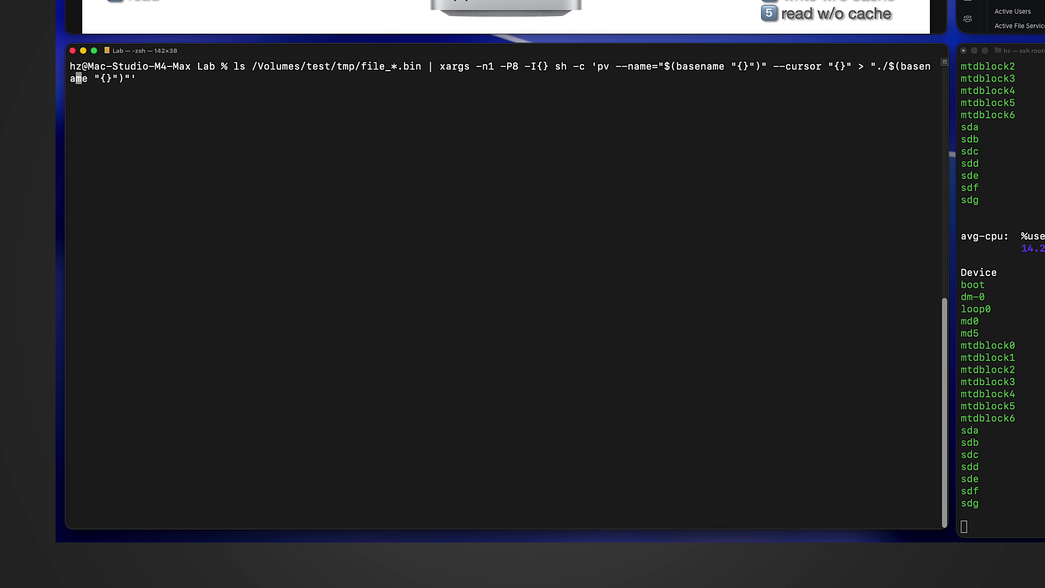
key("Right")
key("Right")
key("Right")
key("Right")
key("Right")
key("Right")
key("Right")
key("Right")
key("Right")
key("Right")
key("Return")
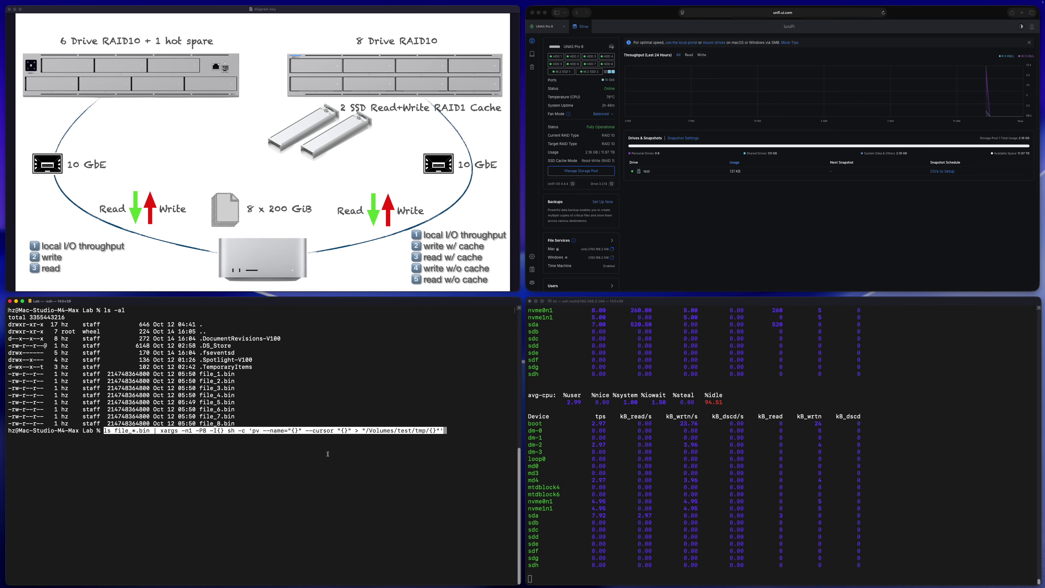
Move to the end of the pasted xargs -P8 pv copy command to /Volumes/test/tmp.
key("End")
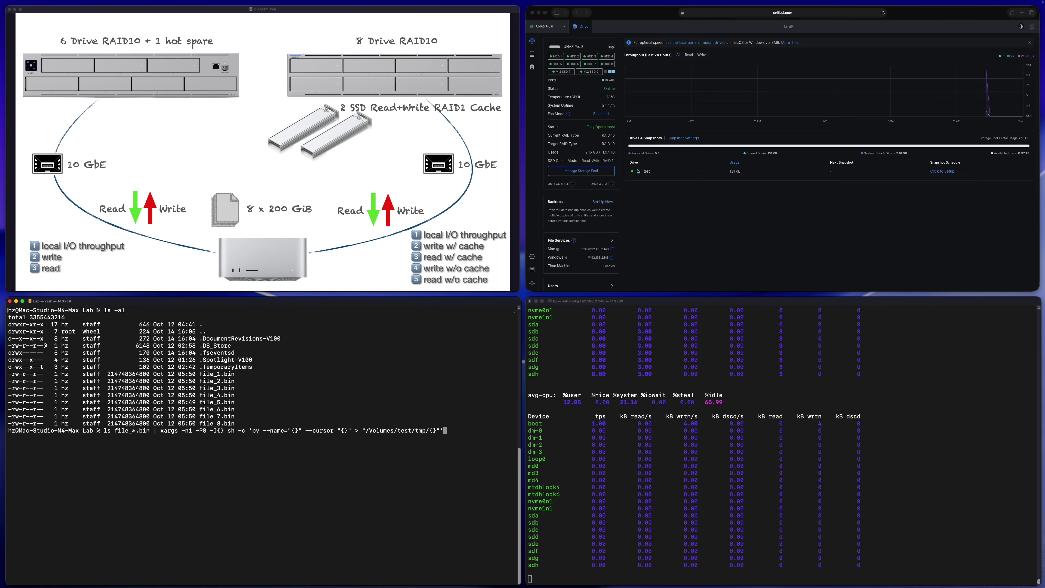
Run the eight-file parallel write to /Volumes/test/tmp and watch throughput on the NAS dashboard.
key("Return")
left_click(589, 178)
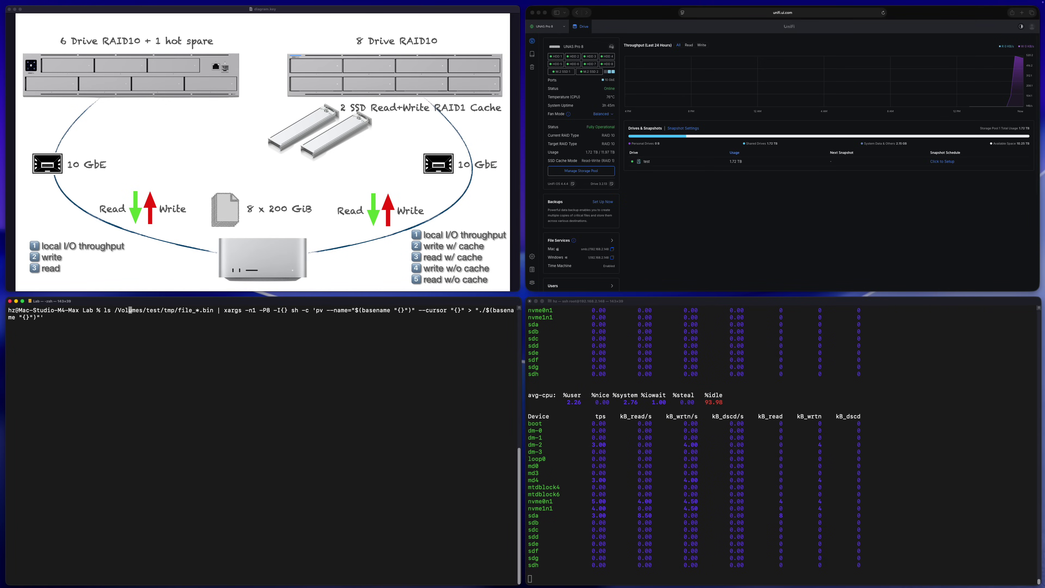
key("Right")
key("Right")
key("Right")
key("Right")
key("Right")
key("Right")
key("Right")
key("Right")
key("Right")
key("Right")
key("Right")
key("Right")
key("Right")
key("Right")
key("Right")
key("Right")
key("Right")
key("Right")
key("Right")
key("Right")
key("Right")
key("Right")
key("Right")
key("Right")
key("Right")
key("Right")
key("Right")
key("Right")
key("Right")
key("Right")
key("Right")
key("Right")
key("Right")
key("Right")
key("Right")
key("Right")
key("Right")
key("Right")
key("Right")
key("Right")
key("Right")
key("Right")
key("Right")
key("Right")
key("Right")
key("Right")
key("Right")
key("Right")
key("Right")
key("Right")
key("Right")
key("Right")
key("Right")
key("Right")
key("Right")
key("Right")
key("Right")
key("Right")
key("Right")
key("Right")
key("Right")
key("Right")
key("Right")
key("Right")
key("Right")
key("Right")
key("Right")
key("Right")
key("Right")
key("Right")
key("Right")
key("Right")
key("Right")
key("Right")
key("Right")
key("Right")
Review the pasted read-back command and run the parallel read from /Volumes/test/tmp into Lab.
key("Return")
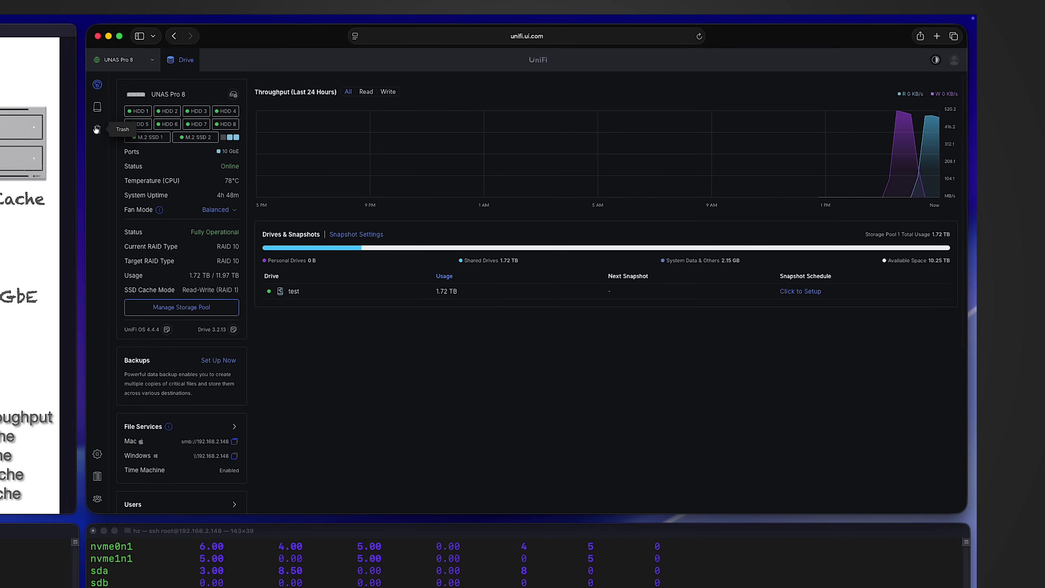
Begin removing Storage Pool 1's read-write SSD cache and acknowledge the removal warning.
left_click(182, 307)
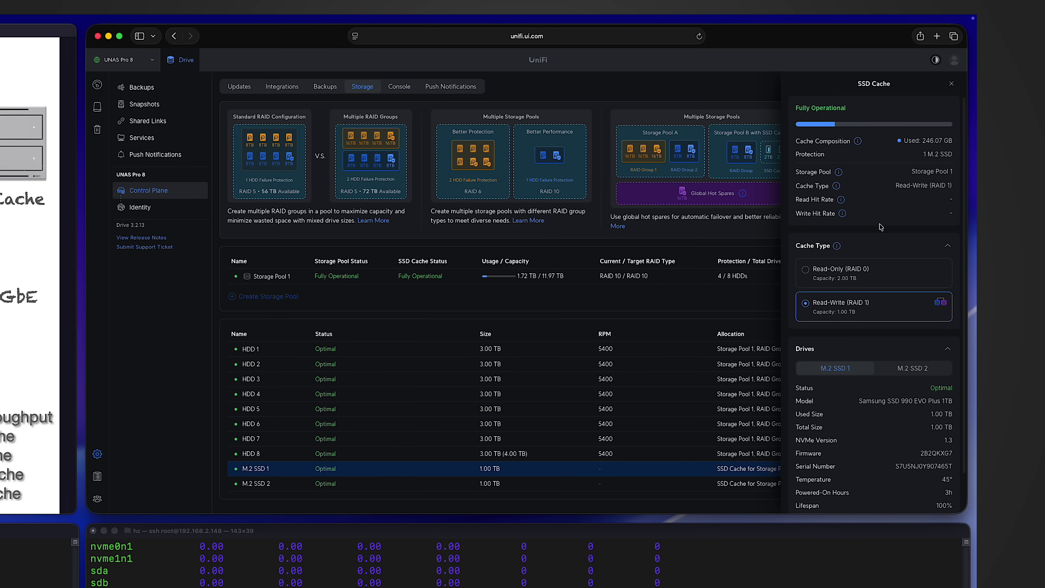
scroll(851, 444, "down", 3)
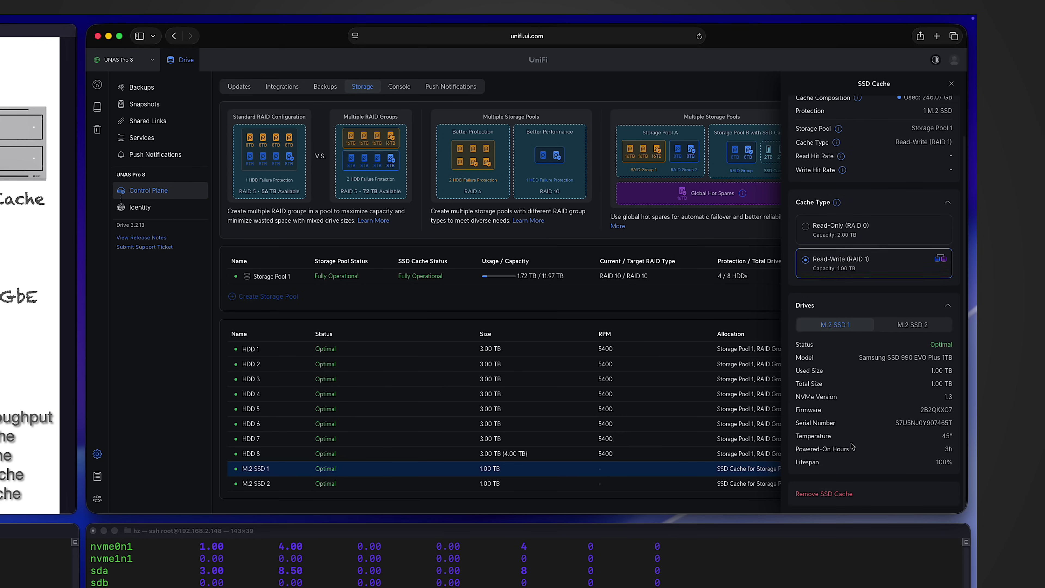
left_click(837, 496)
left_click(773, 449)
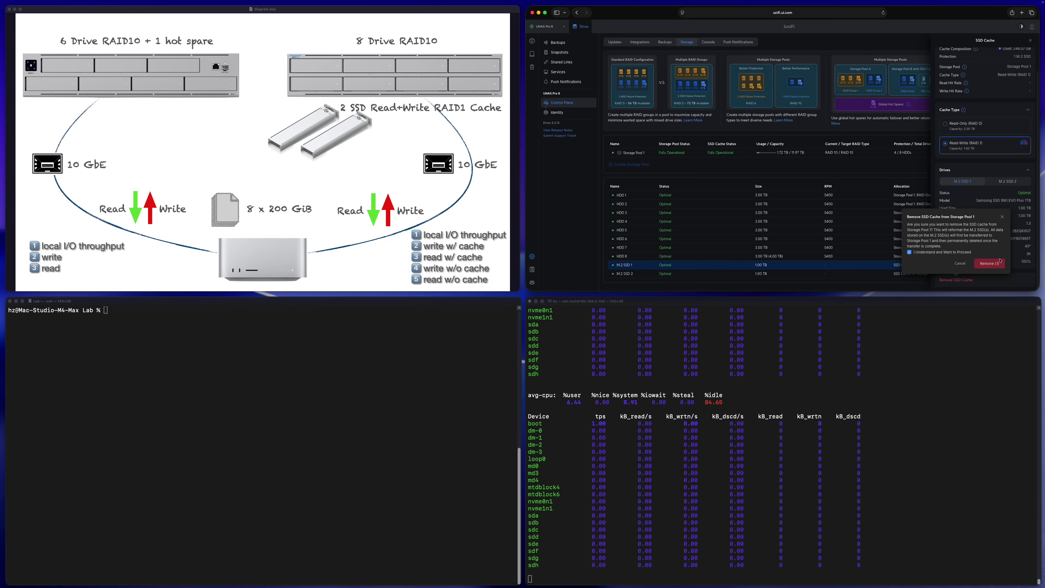
Confirm the SSD cache removal, then rerun the eight-file parallel write to /Volumes/test/tmp uncached.
left_click(990, 263)
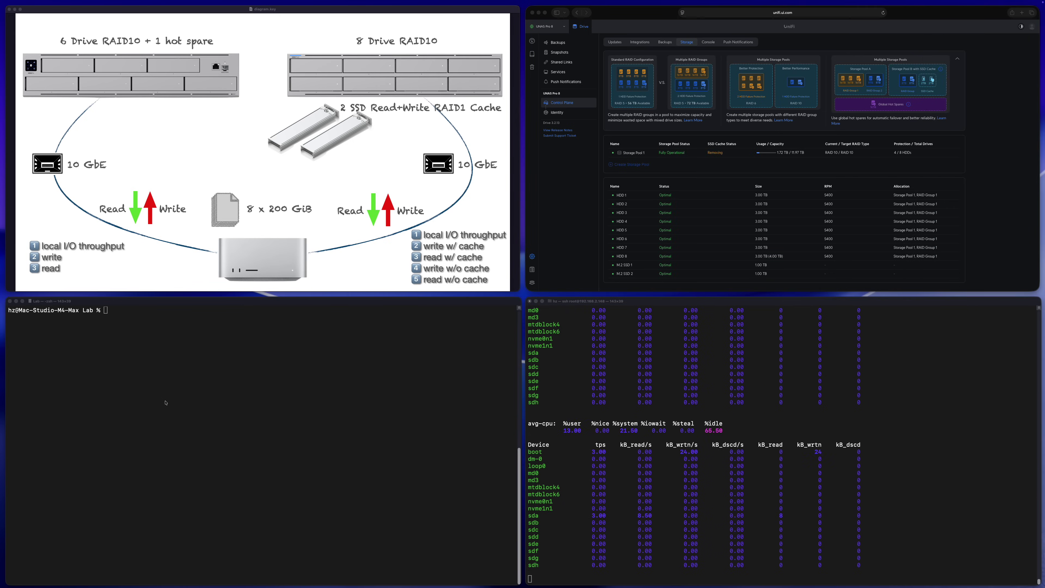
type("ls file_*.bin | xargs -n1 -P8 -I{} sh -c 'pv --name=\"{}\" --cursor \"{}\" > \"/Volumes/test/tmp/{}\"'")
key("Return")
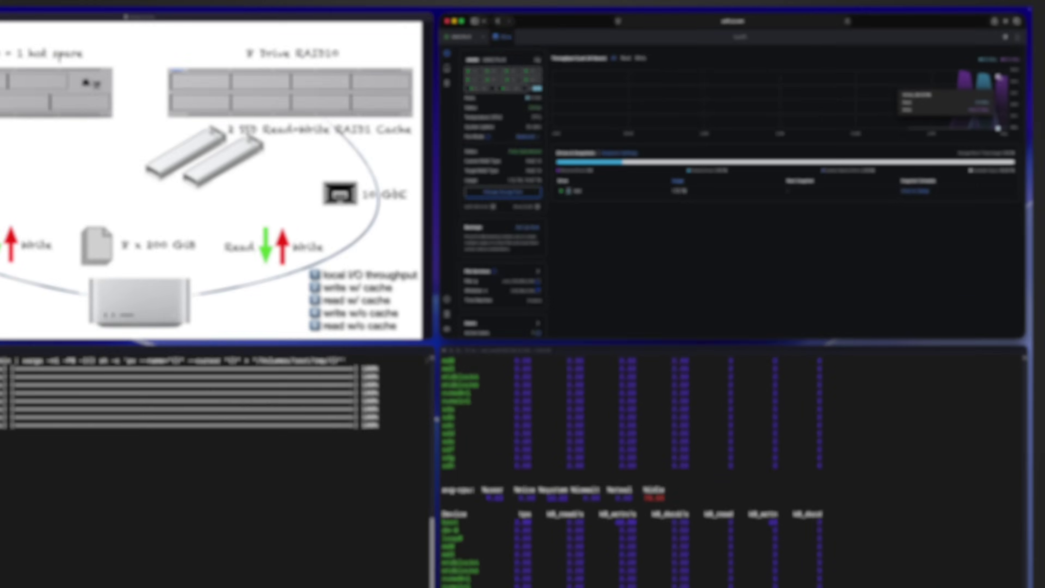
mouse_move(1016, 62)
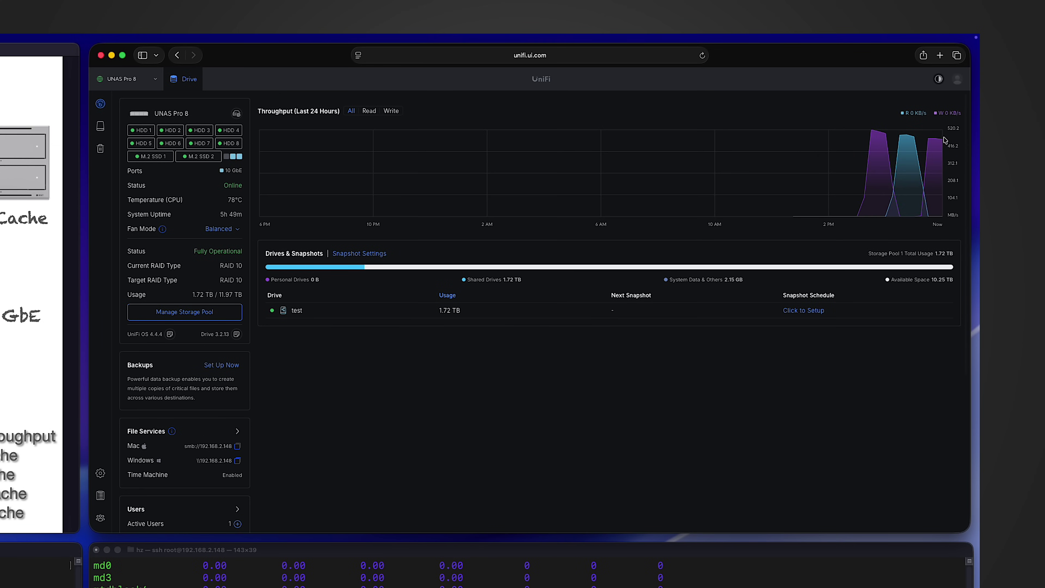
mouse_move(873, 134)
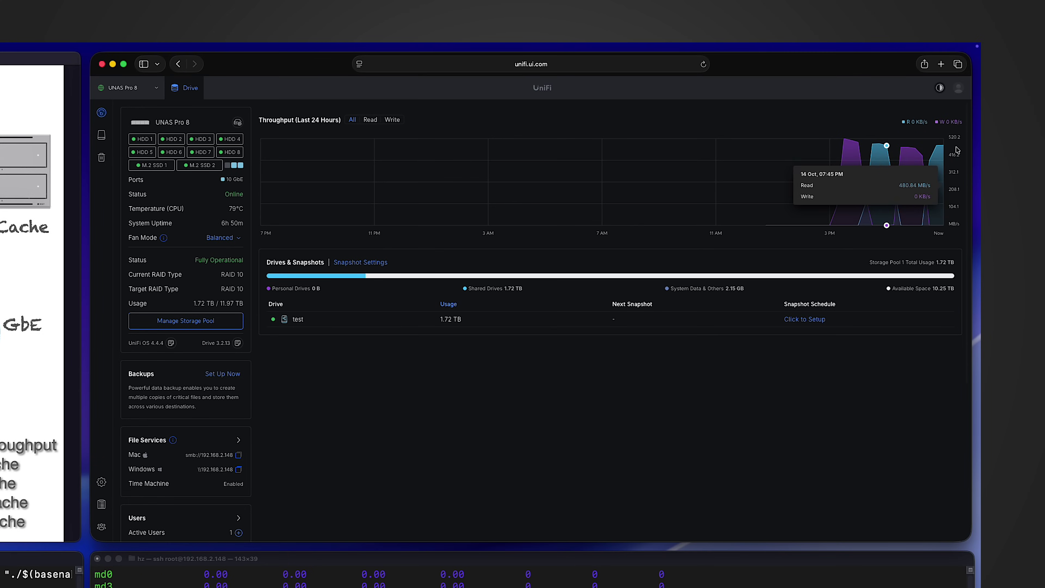
mouse_move(956, 130)
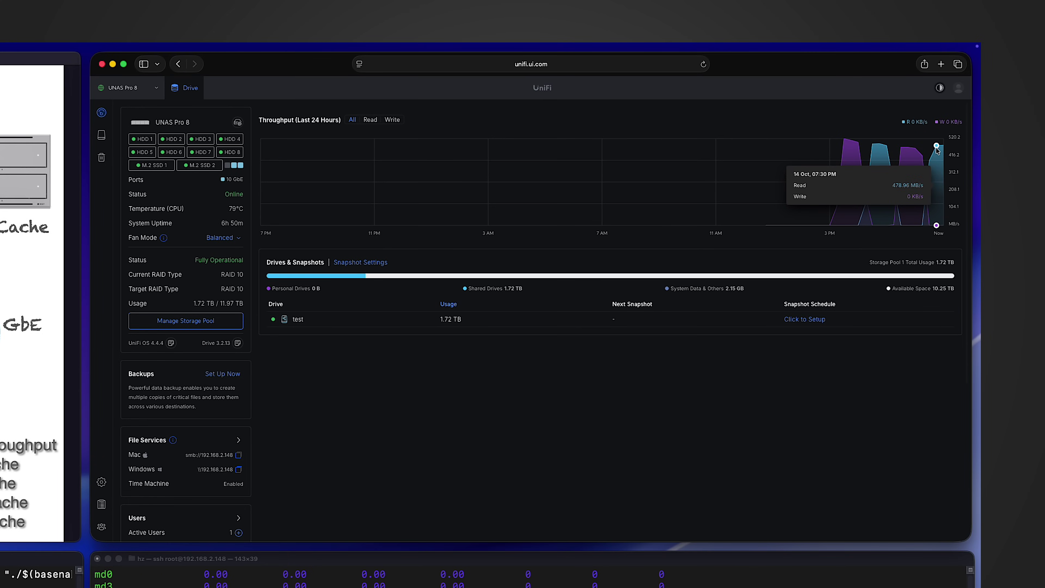